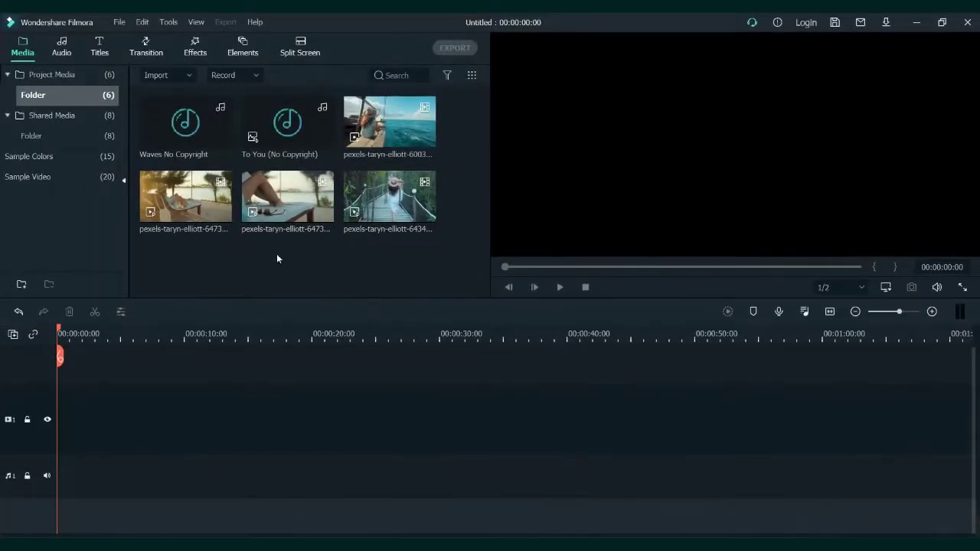
- Run Beat Detection on the Waves No Copyright track to mark its beats
right_click(190, 131)
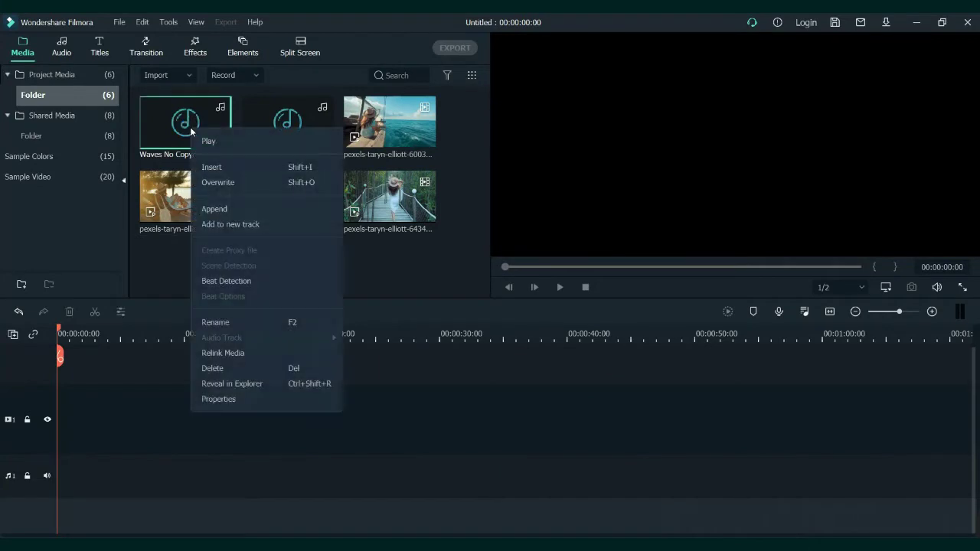
left_click(264, 280)
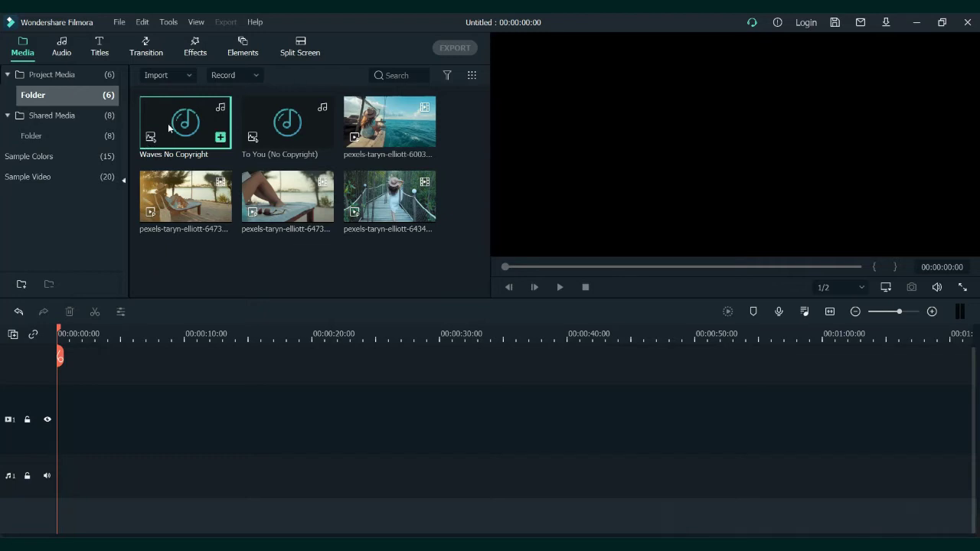
- Put the Waves No Copyright music on the audio track and the coconut-on-towel clip on video, matching 1280 x 720 25fps
left_click_drag(128, 308, 19, 459)
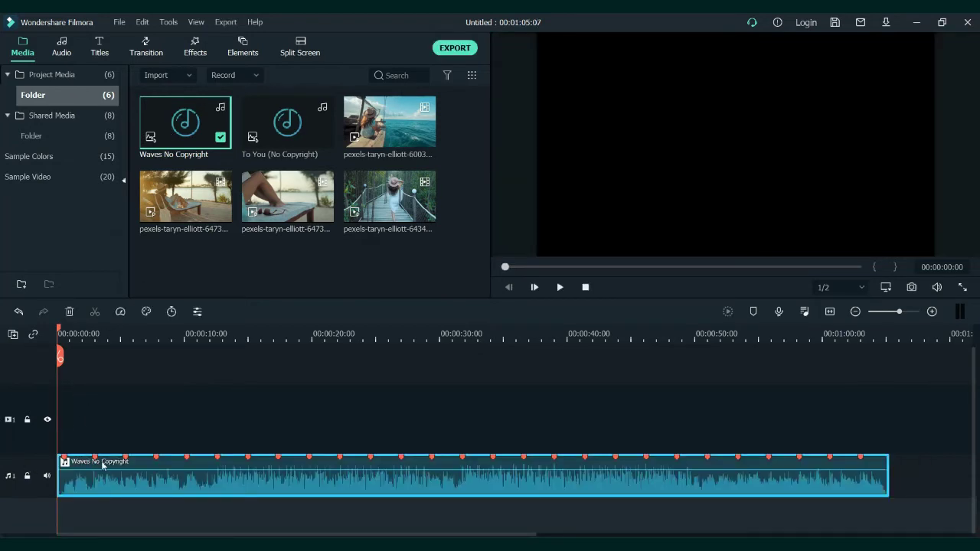
left_click(830, 312)
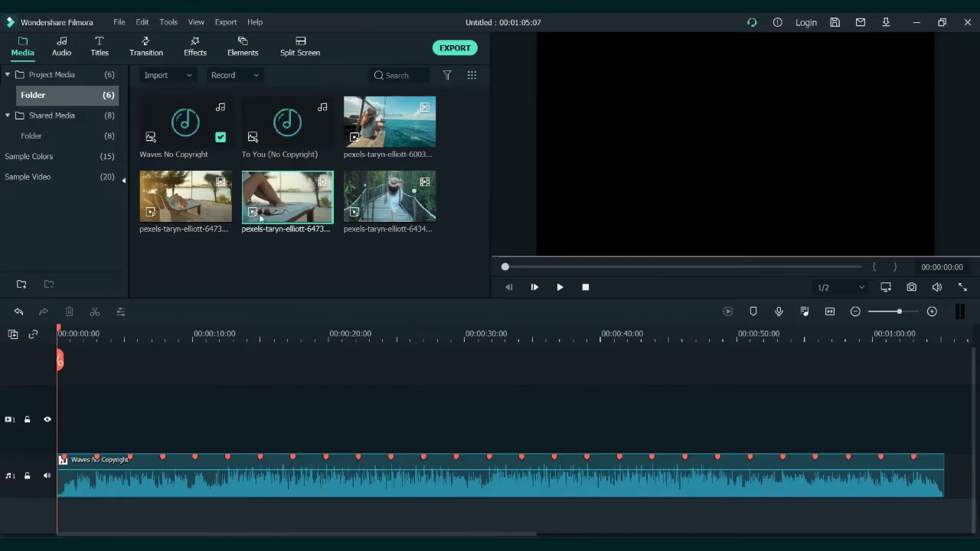
left_click_drag(287, 197, 46, 419)
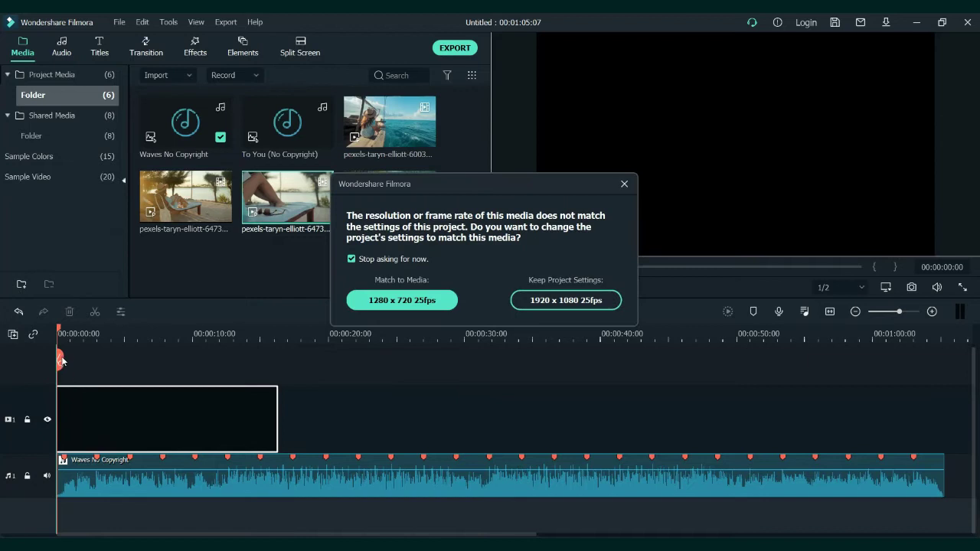
left_click(402, 300)
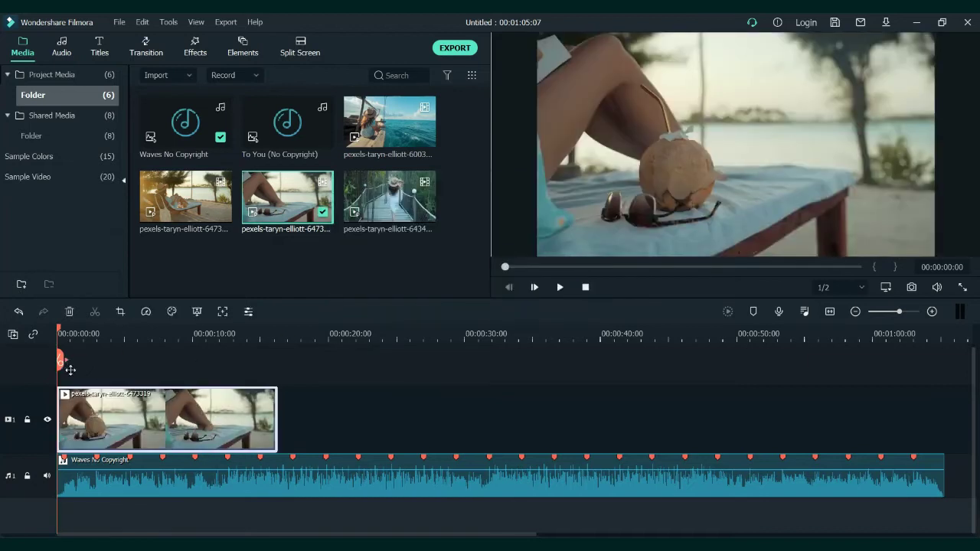
- Trim the coconut clip to end on the first beat marker
left_click(76, 498)
left_click_drag(93, 517, 111, 525)
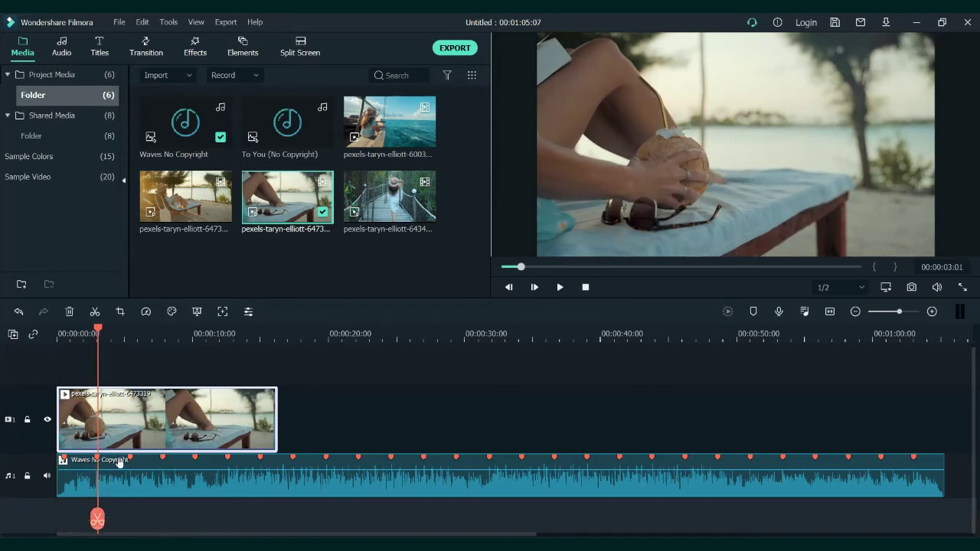
left_click_drag(102, 531, 105, 534)
left_click(97, 523)
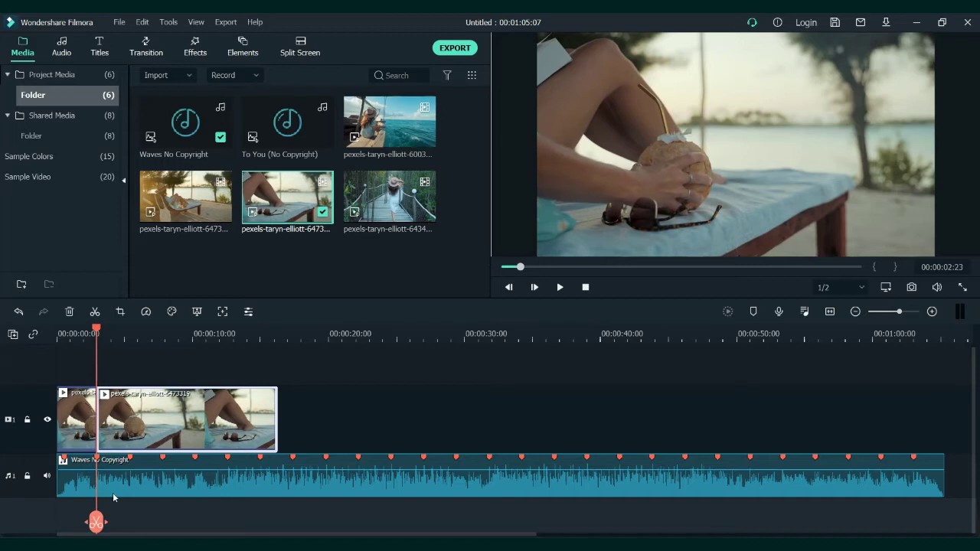
right_click(157, 419)
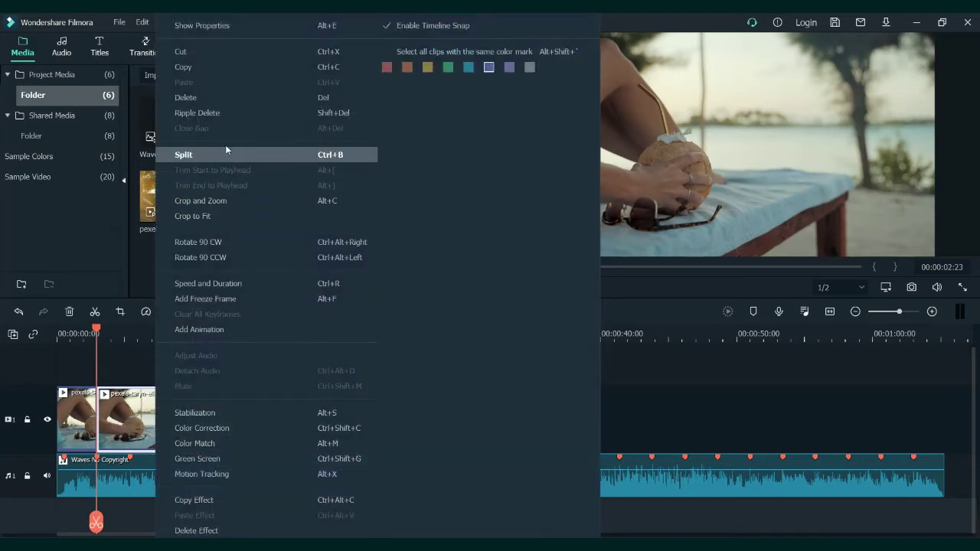
left_click(221, 98)
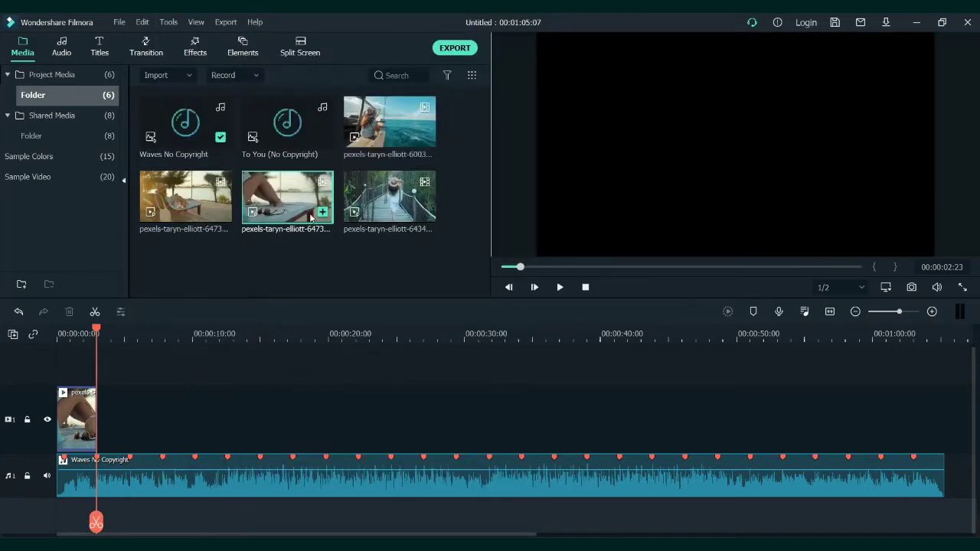
- Add the lounge-chair clip and trim it to end on the second beat marker
left_click_drag(205, 200, 100, 429)
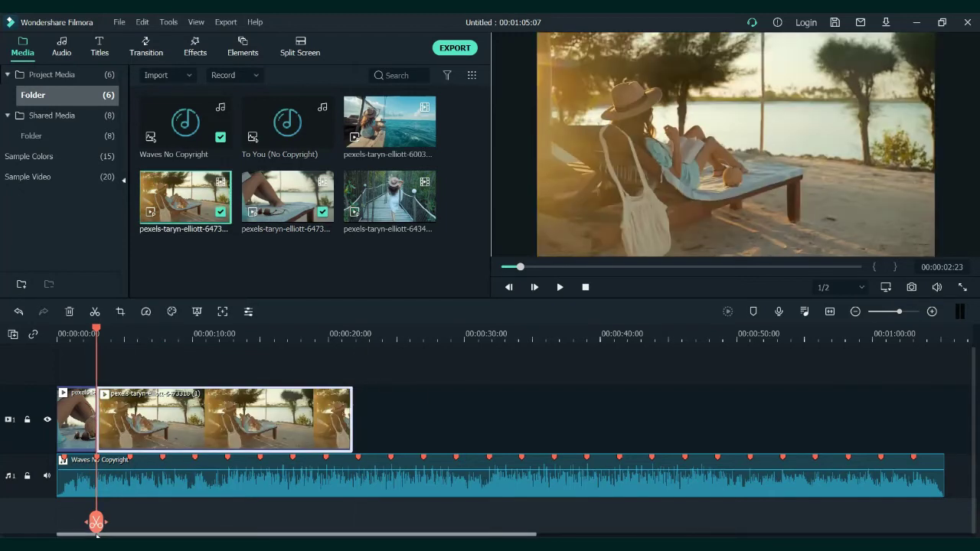
left_click_drag(94, 521, 133, 528)
left_click(128, 525)
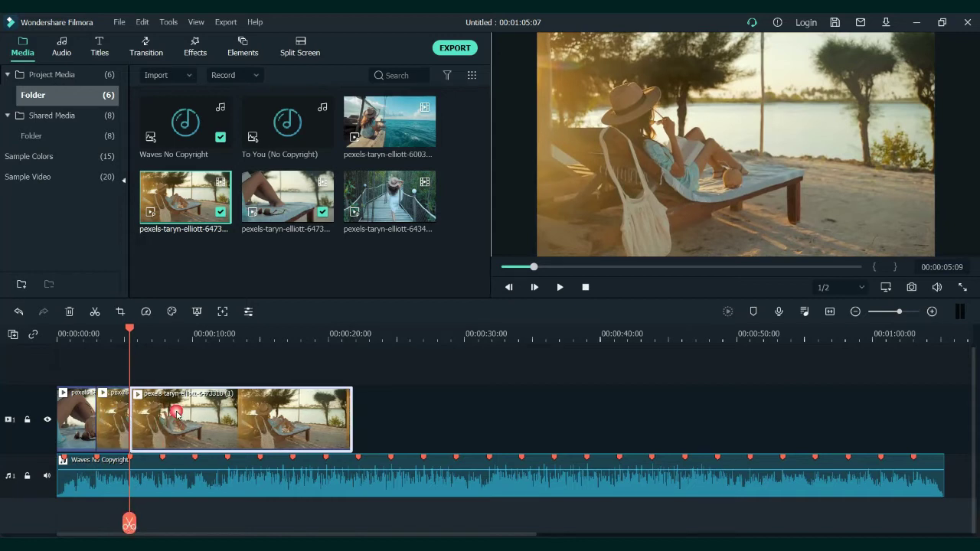
right_click(177, 415)
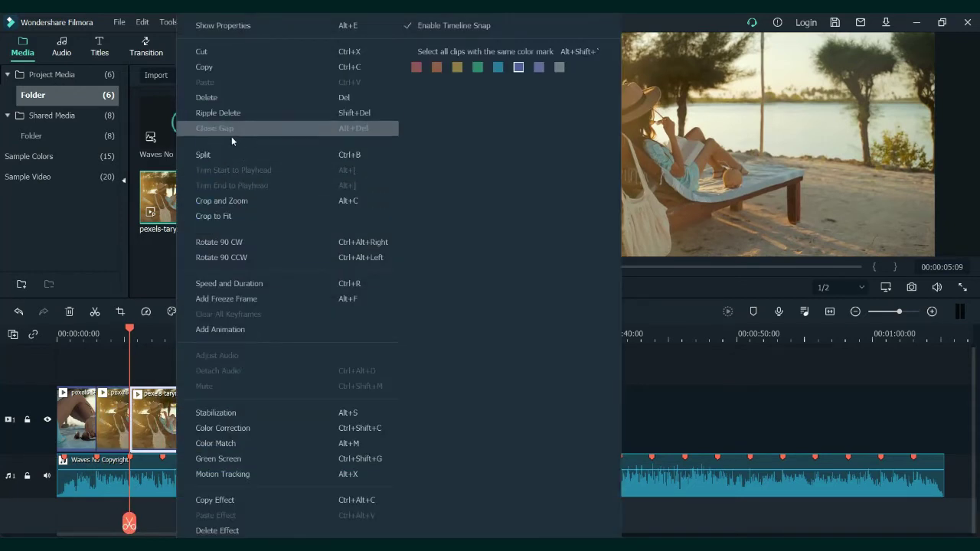
left_click(228, 113)
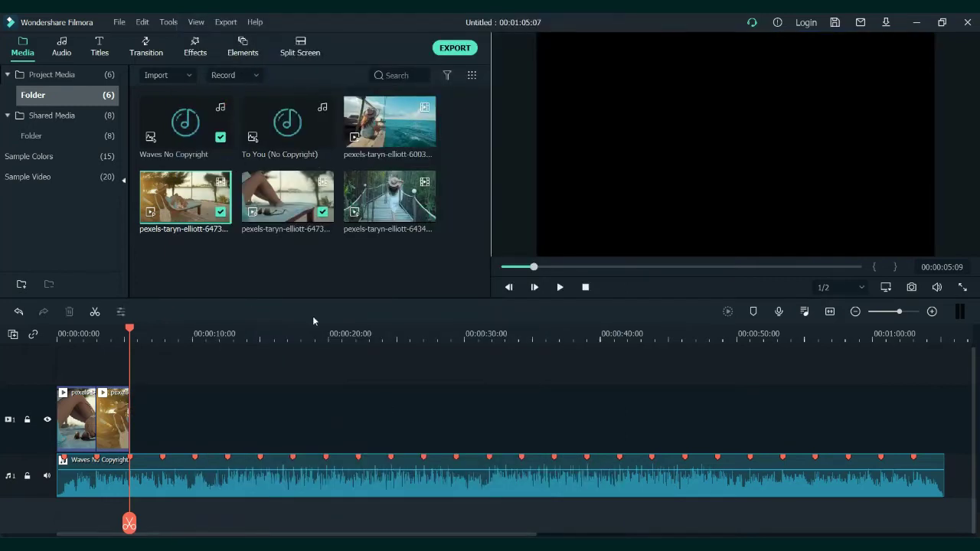
- Add the bridge and boat clips, each trimmed to end on the next beat marker
left_click_drag(390, 196, 135, 432)
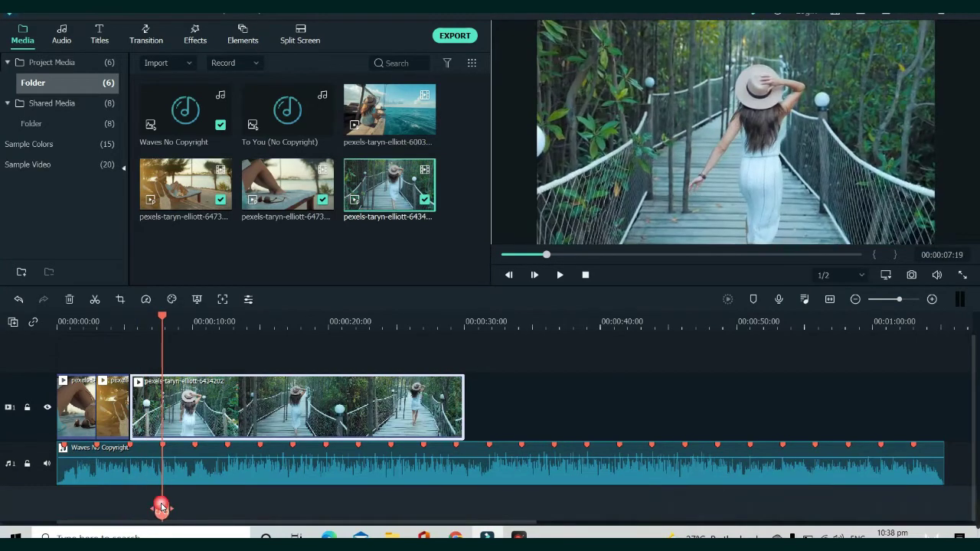
right_click(219, 399)
left_click(341, 91)
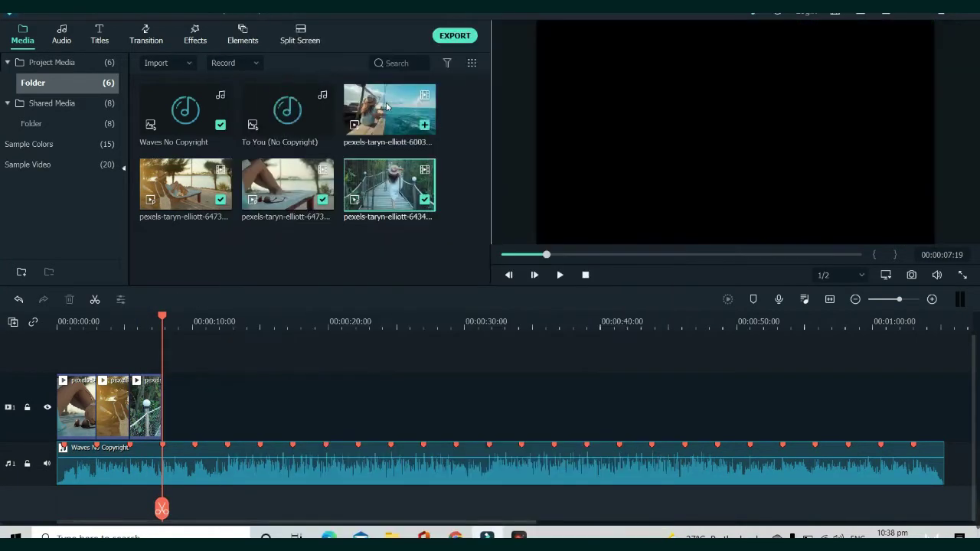
left_click_drag(387, 107, 176, 406)
left_click_drag(162, 509, 198, 504)
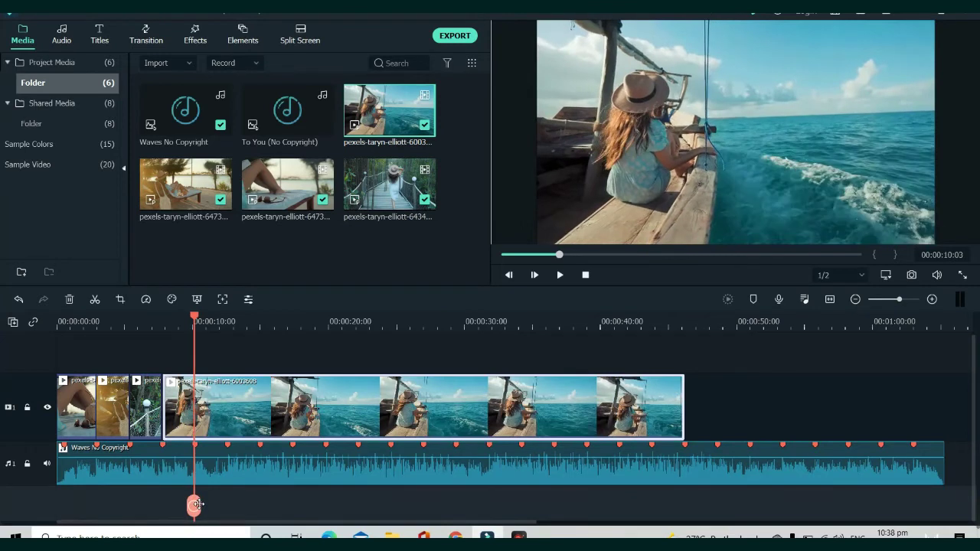
left_click(197, 504)
key("Delete")
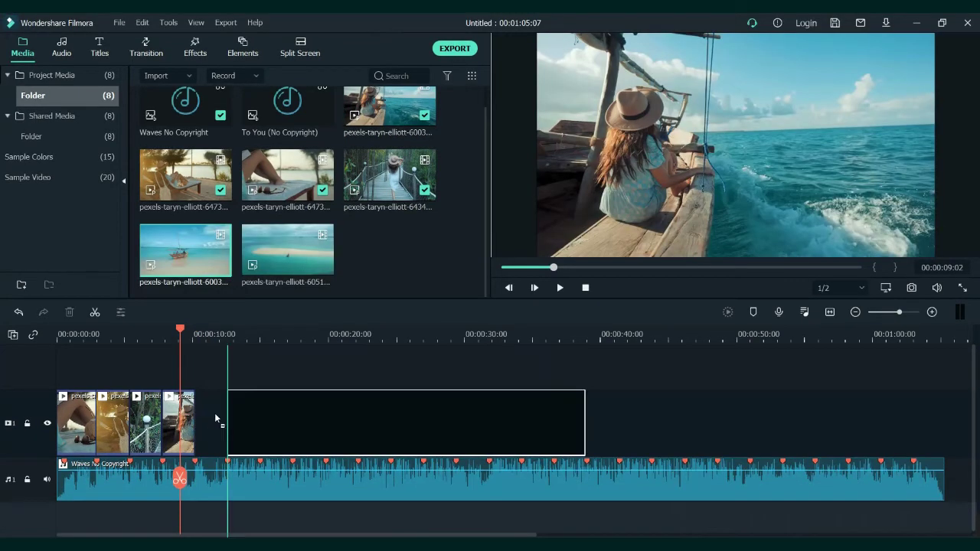
- Add the boat-on-beach clip and cut it at the following beat marker
left_click_drag(230, 421, 201, 421)
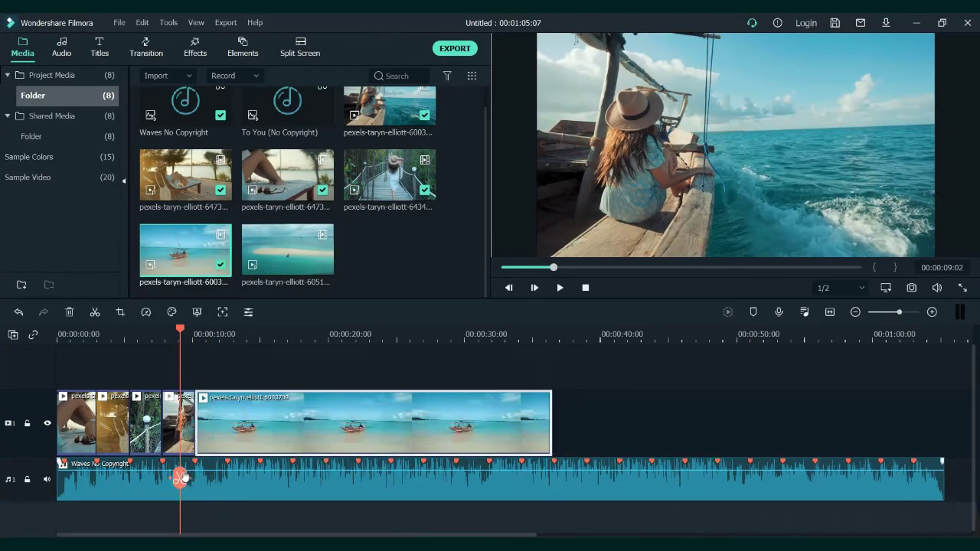
left_click_drag(179, 490, 232, 492)
left_click(233, 491)
right_click(253, 417)
left_click(276, 99)
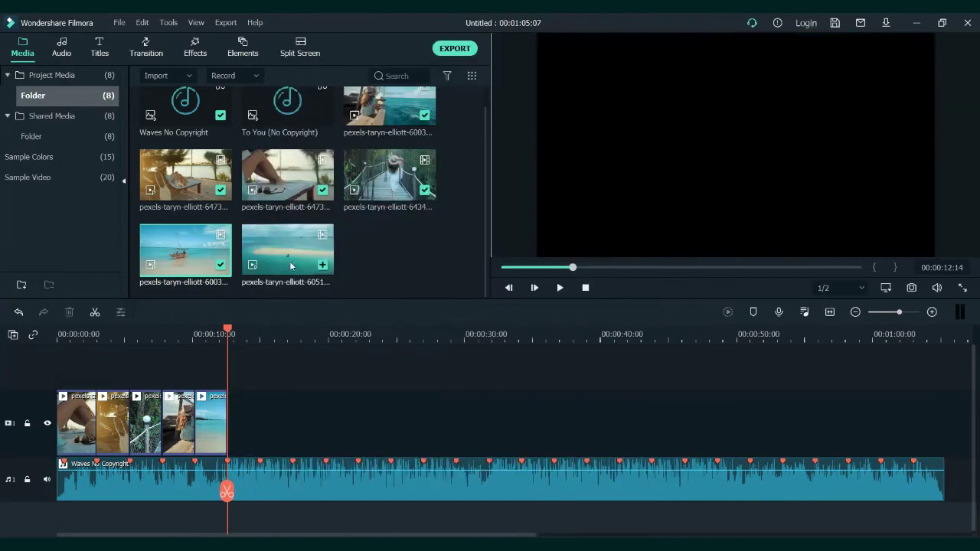
- Add the sandbar clip and trim it to end on the next beat marker
left_click_drag(234, 450, 234, 451)
left_click_drag(226, 491, 265, 518)
left_click(261, 508)
right_click(296, 421)
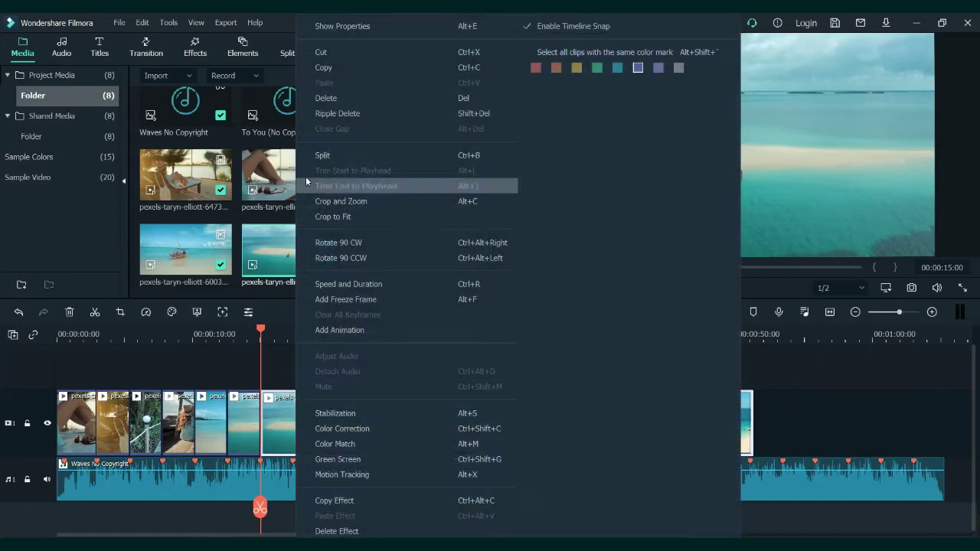
left_click(341, 102)
left_click(259, 509)
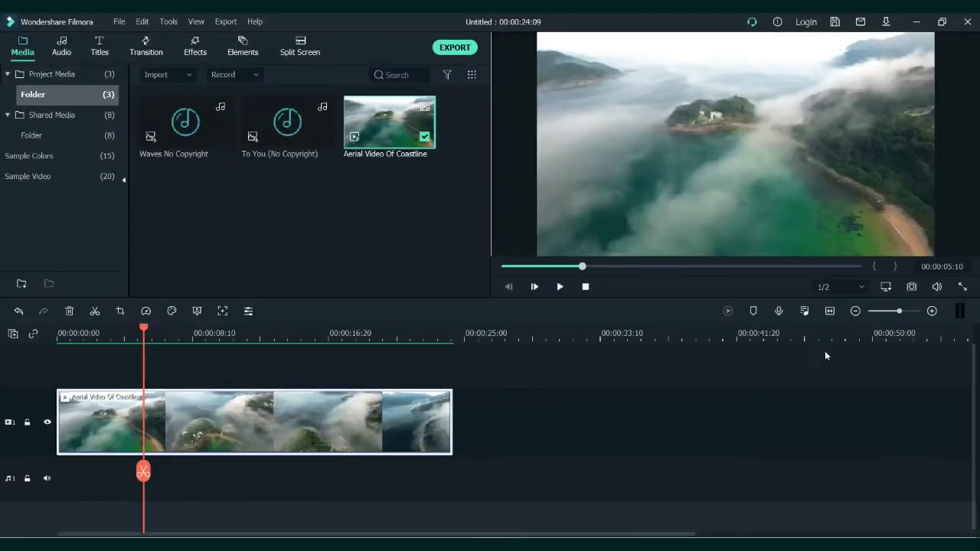
- Split the Aerial Video Of Coastline clip at 00:00:04:00 and select its first part
left_click(830, 311)
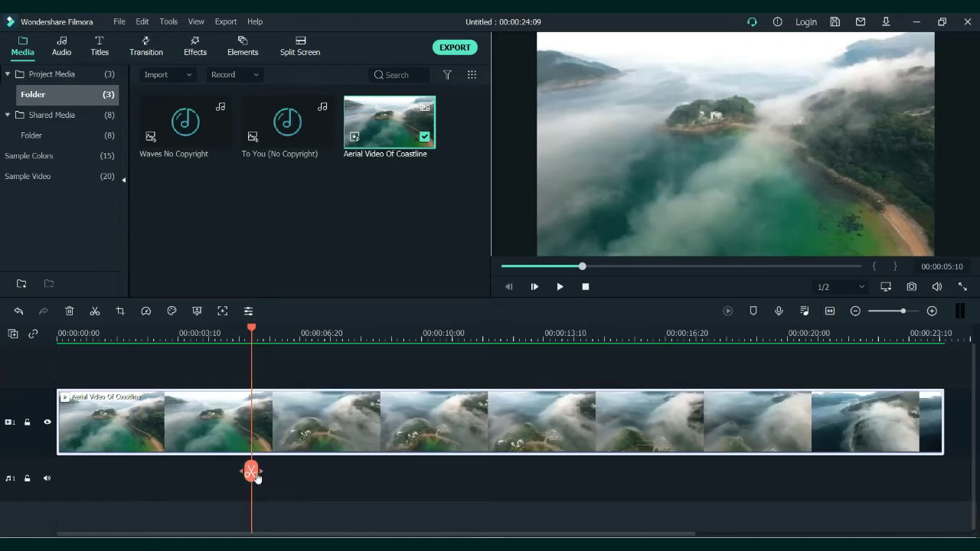
left_click_drag(256, 474, 214, 475)
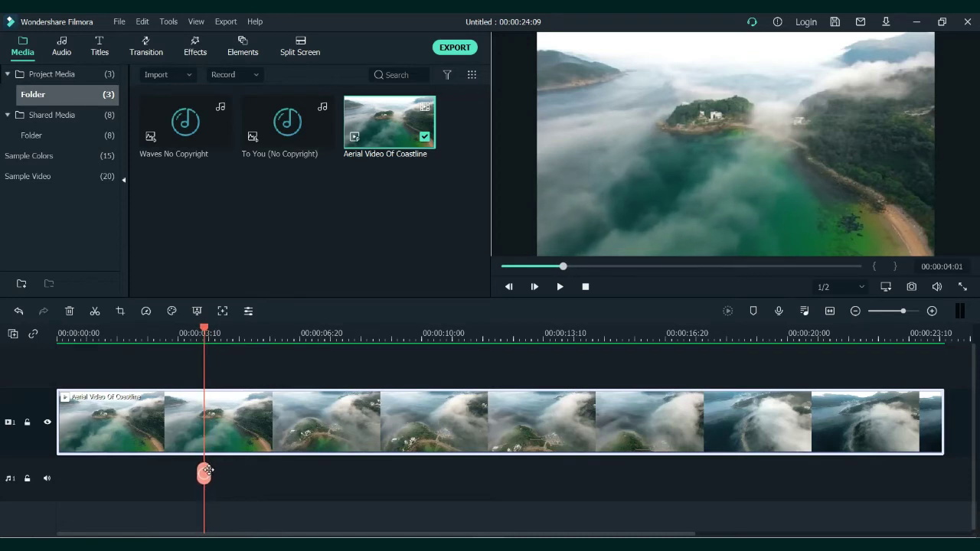
left_click(204, 470)
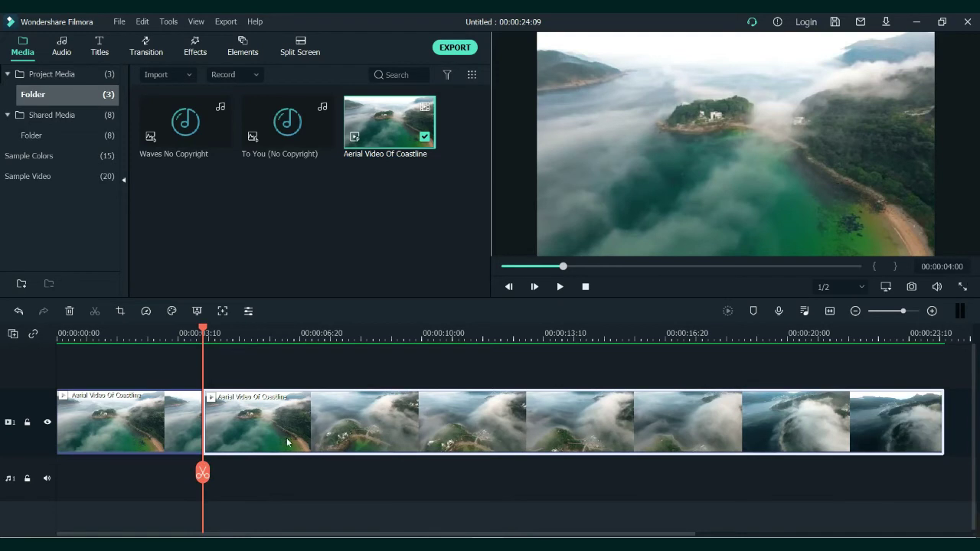
left_click(148, 425)
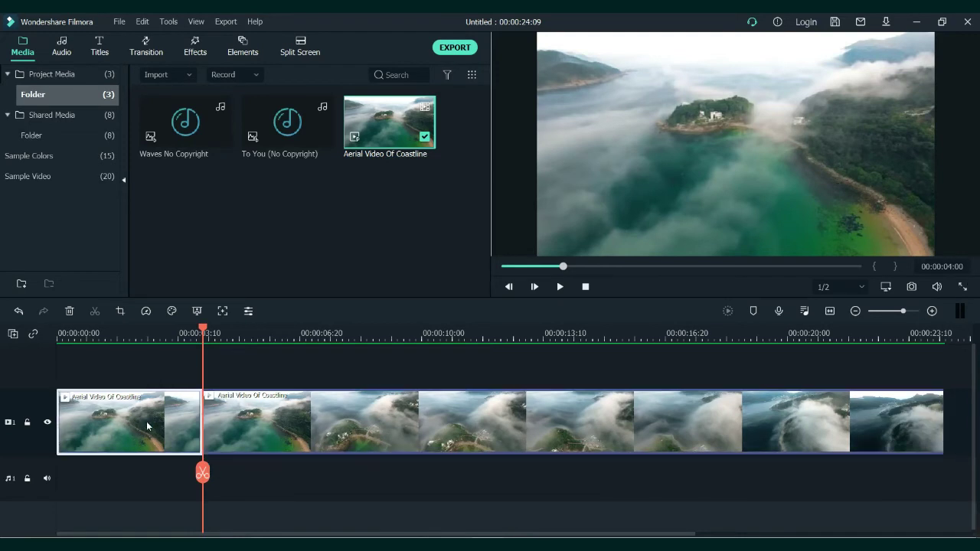
right_click(146, 421)
- Set the first clip's Pan & Zoom to a Custom ratio ending on a full-width 1280 x 49 strip
left_click(211, 200)
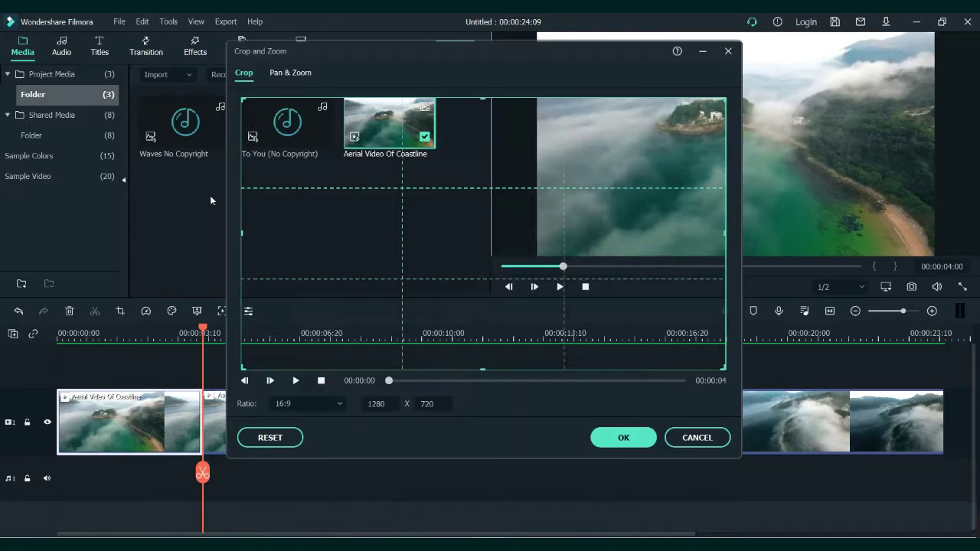
left_click(291, 74)
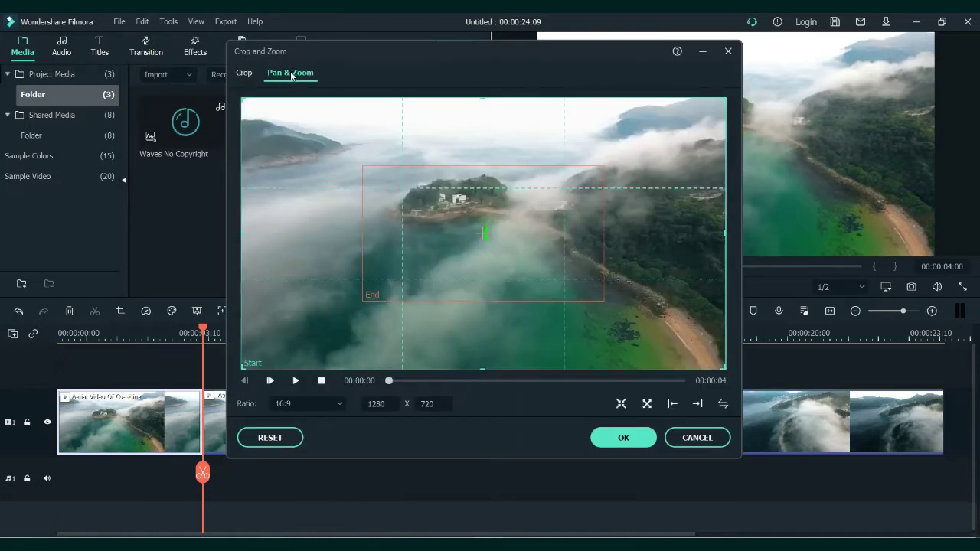
left_click(312, 406)
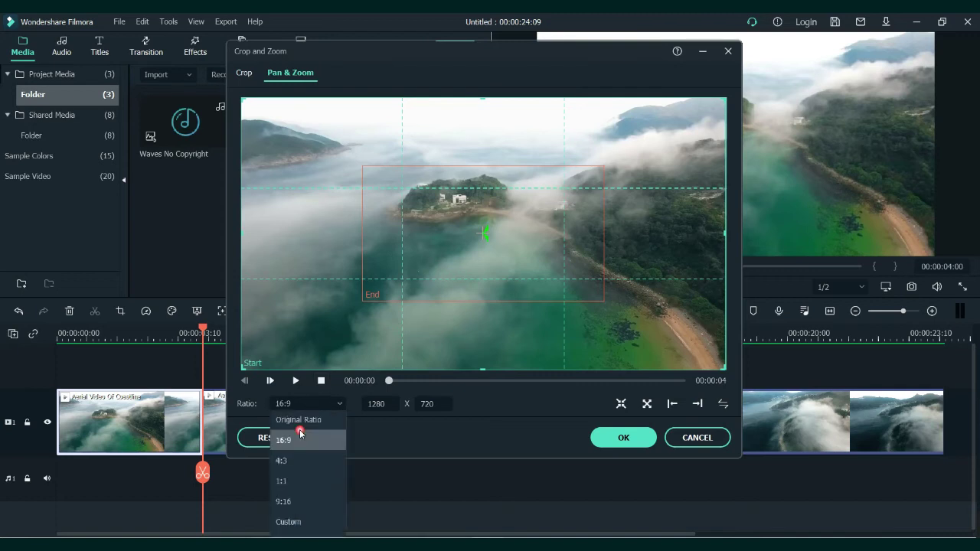
left_click(304, 526)
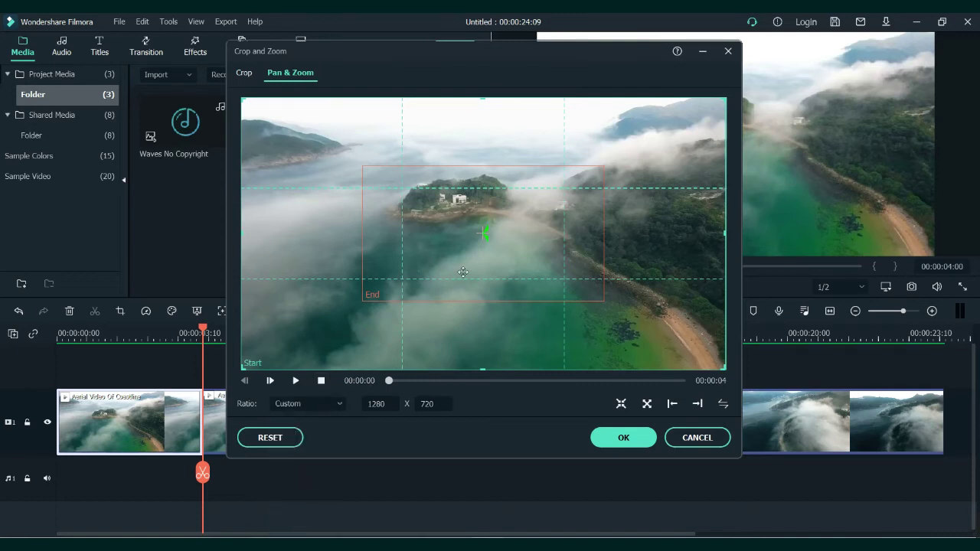
left_click(442, 259)
left_click_drag(369, 236, 212, 226)
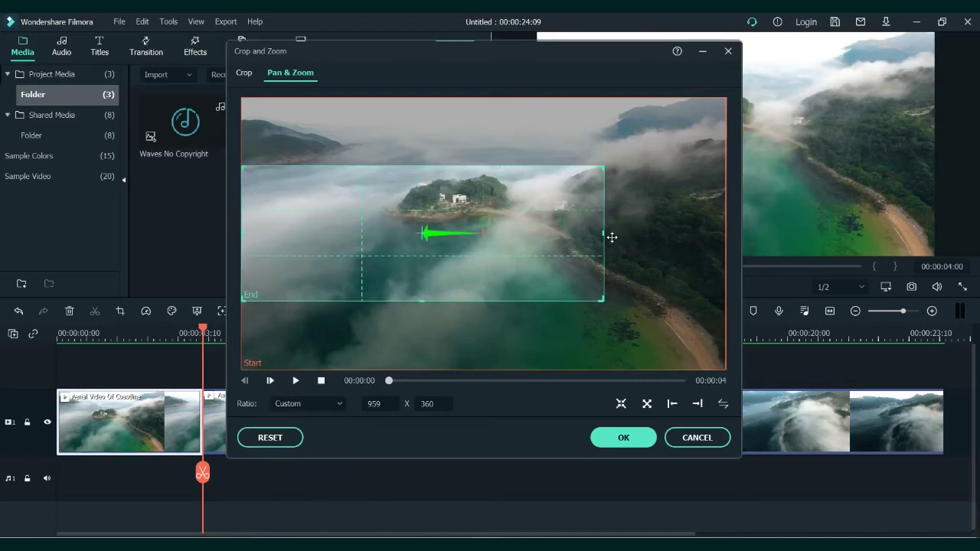
left_click_drag(607, 233, 765, 234)
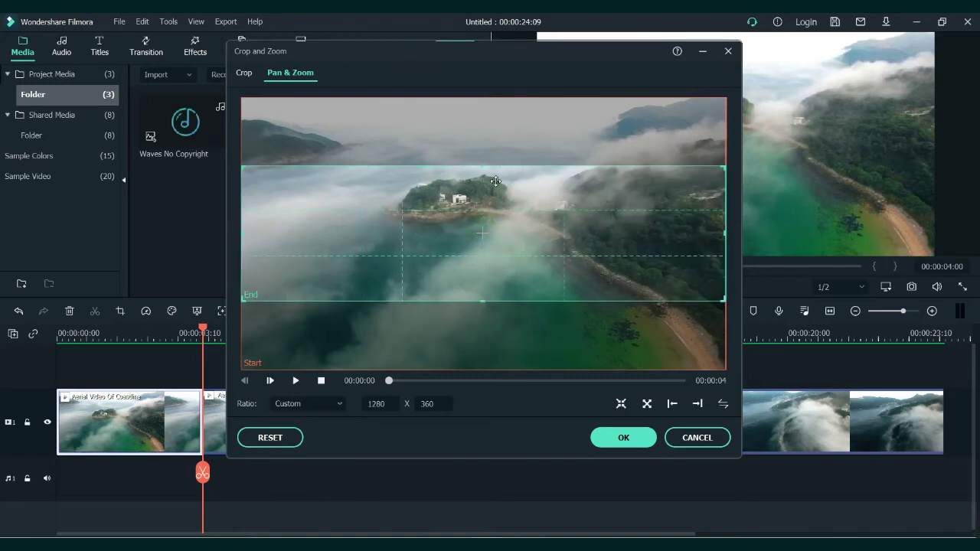
left_click_drag(487, 170, 511, 242)
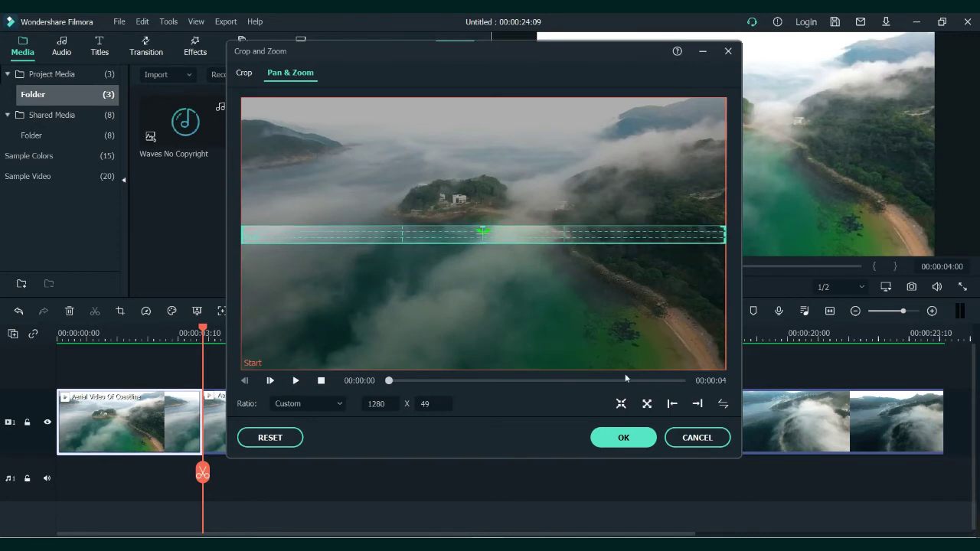
- Apply the pan and zoom and preview the animation from the timeline start
left_click(624, 438)
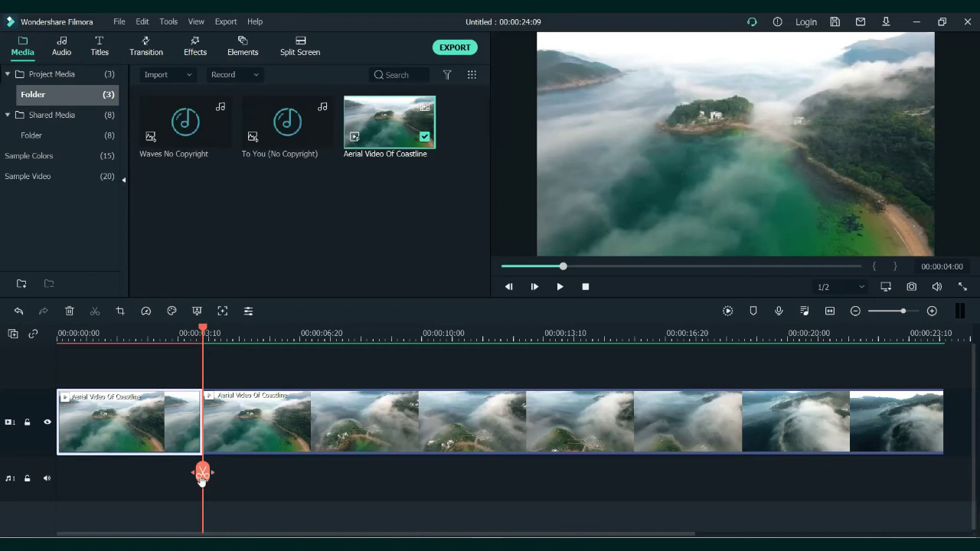
left_click(586, 286)
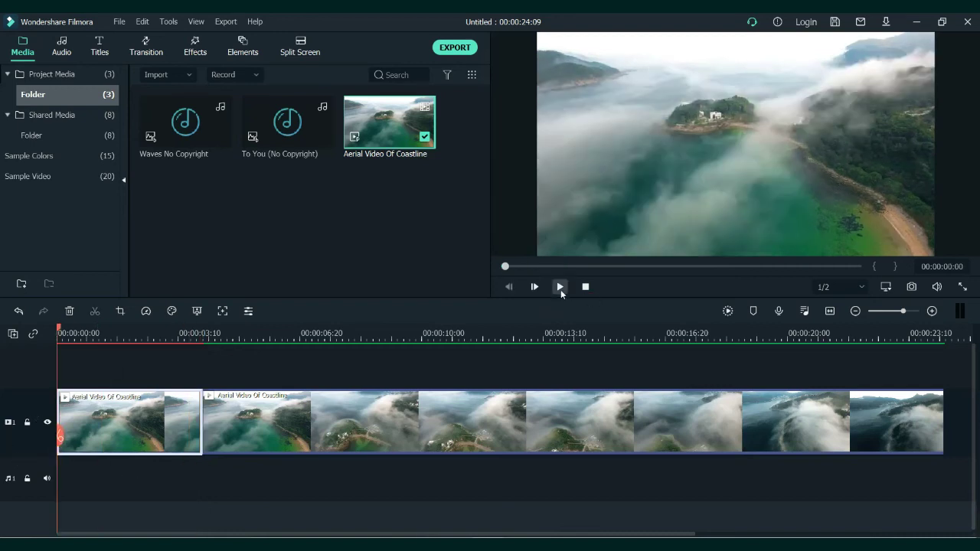
left_click(560, 287)
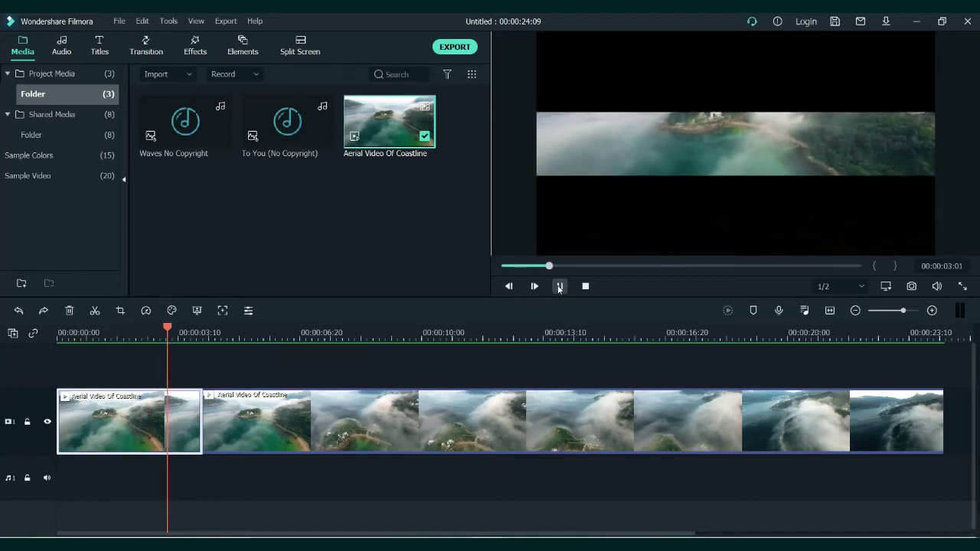
left_click(560, 286)
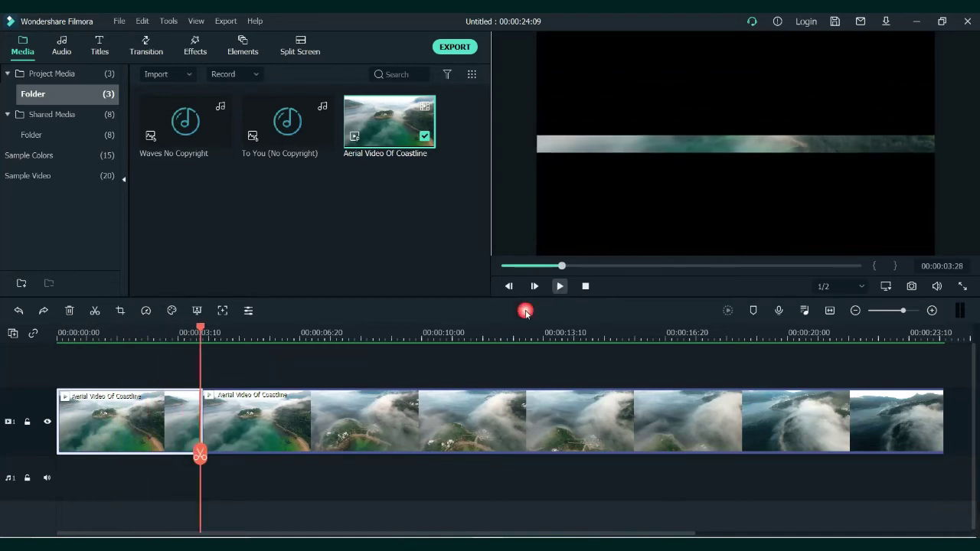
- Swap the Start and End framing so the clip opens from the thin strip, then preview it
right_click(149, 402)
left_click(206, 202)
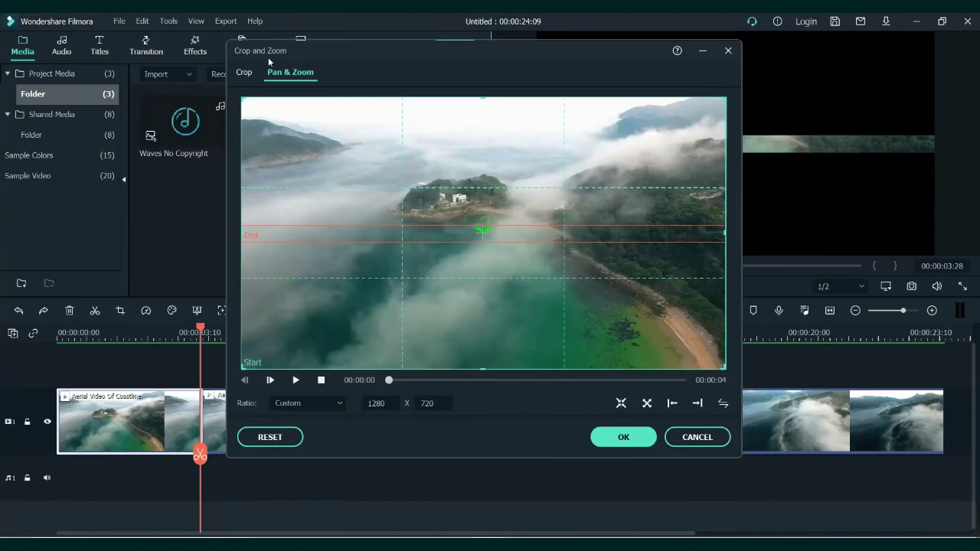
left_click(722, 404)
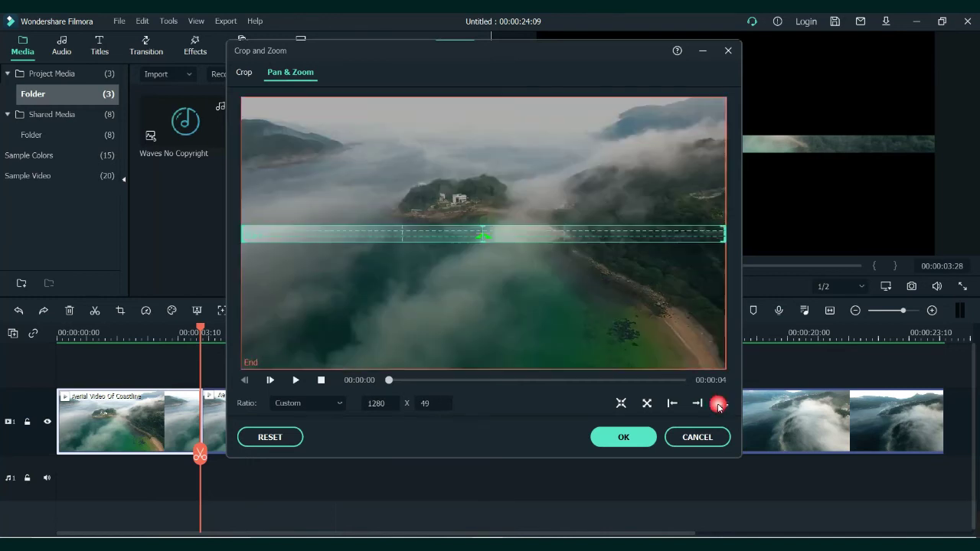
left_click(623, 437)
key("Home")
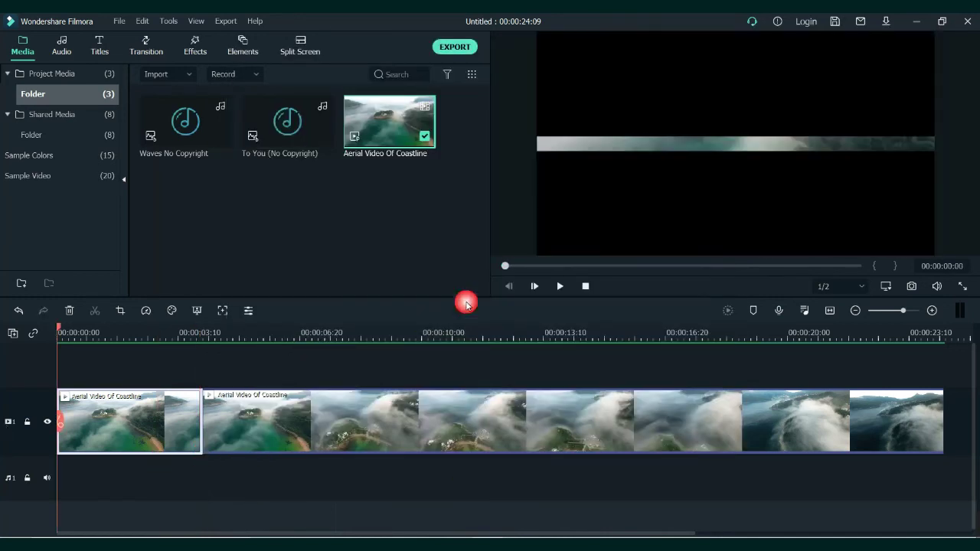
left_click(556, 286)
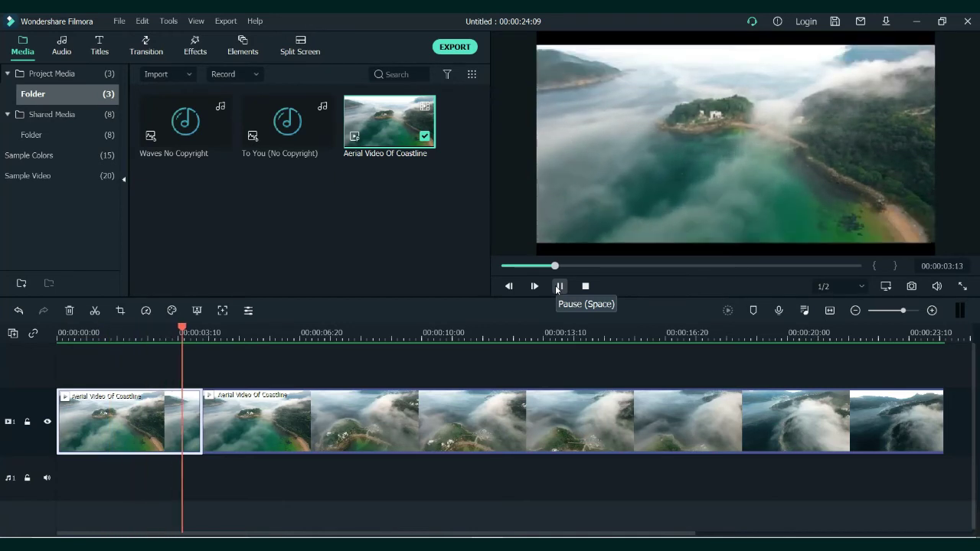
left_click(558, 286)
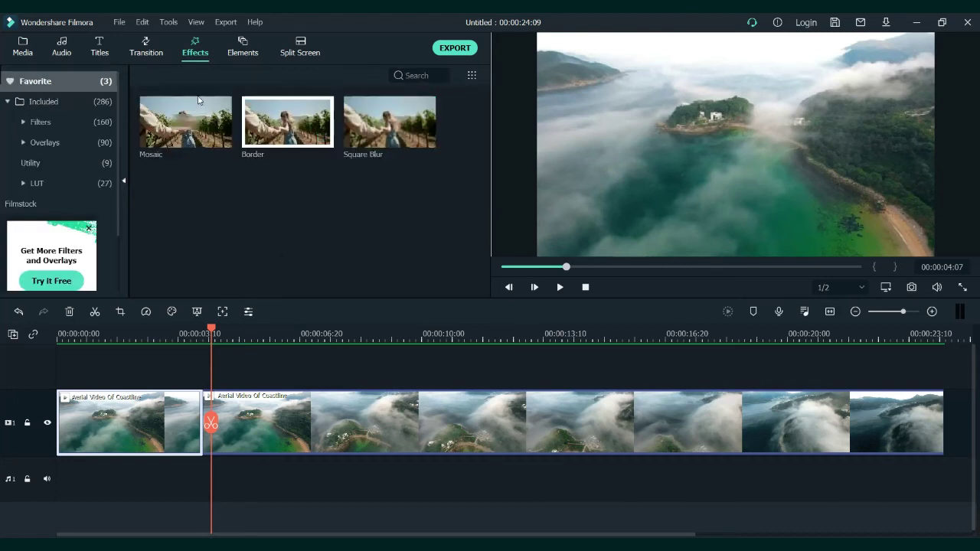
- Search Included effects for 'cinem', place Cinema 21:9 above the aerial clip's start, and preview
left_click(62, 103)
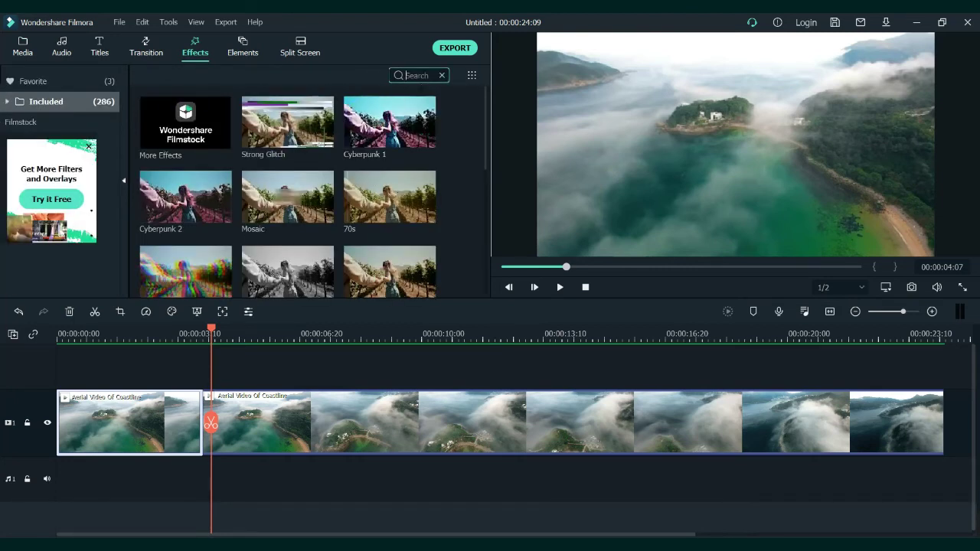
type("cinem")
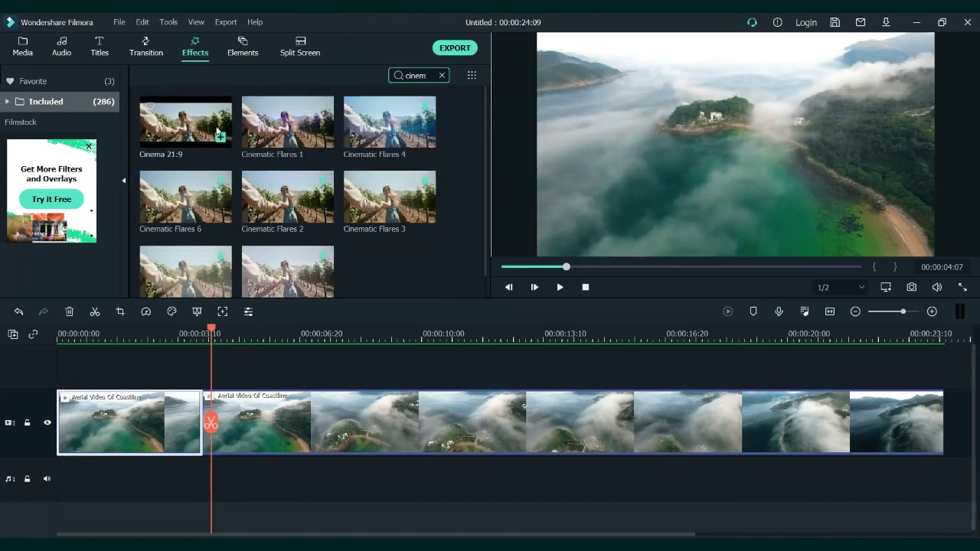
left_click_drag(217, 130, 59, 429)
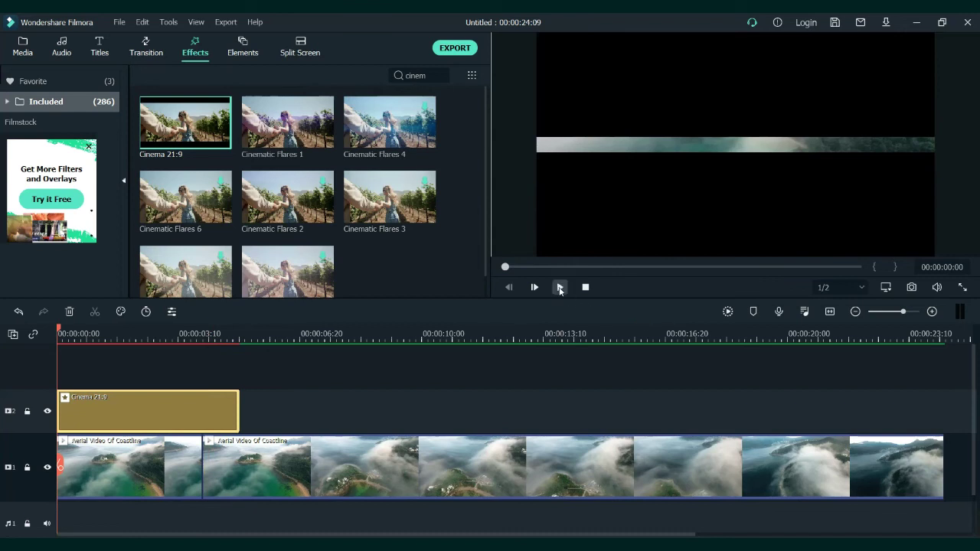
left_click(559, 287)
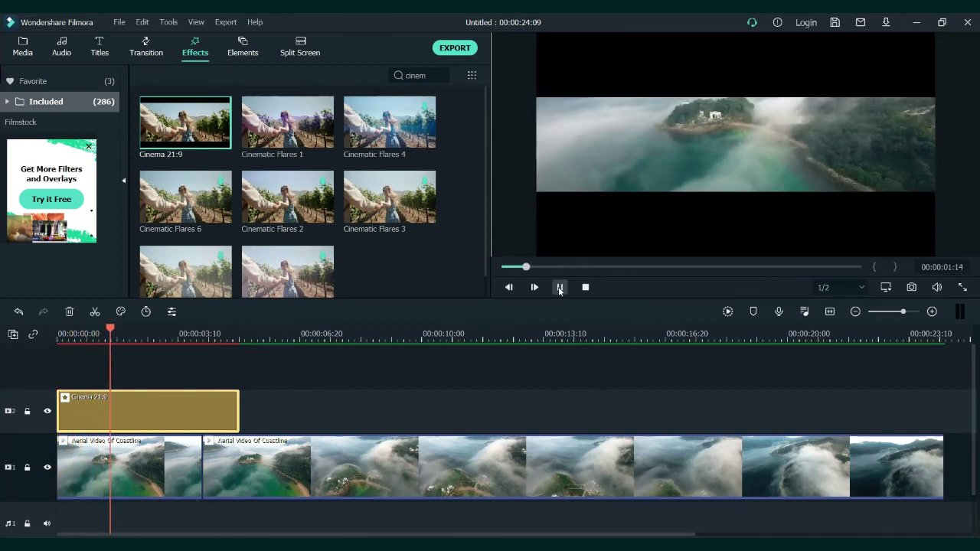